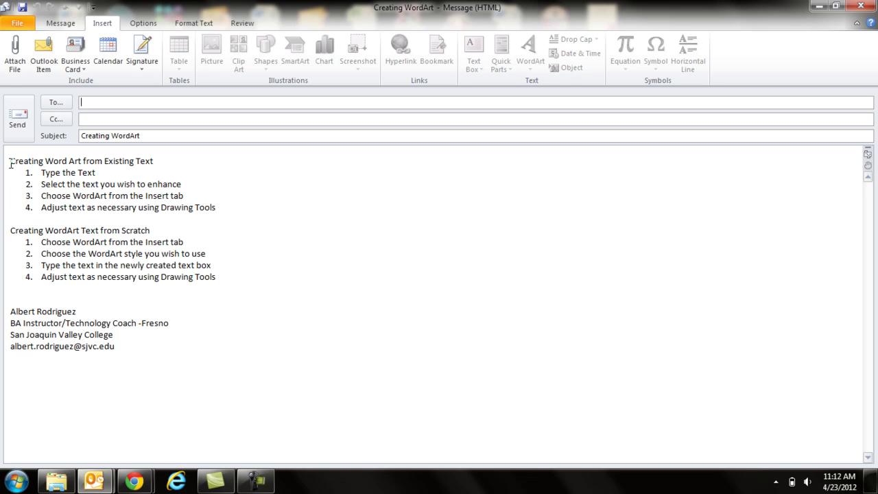
Turn the 'Creating Word Art from Existing Text' heading into blue beveled, reflected WordArt.
mouse_move(10, 161)
mouse_down()
mouse_move(79, 170)
mouse_move(159, 161)
mouse_up()
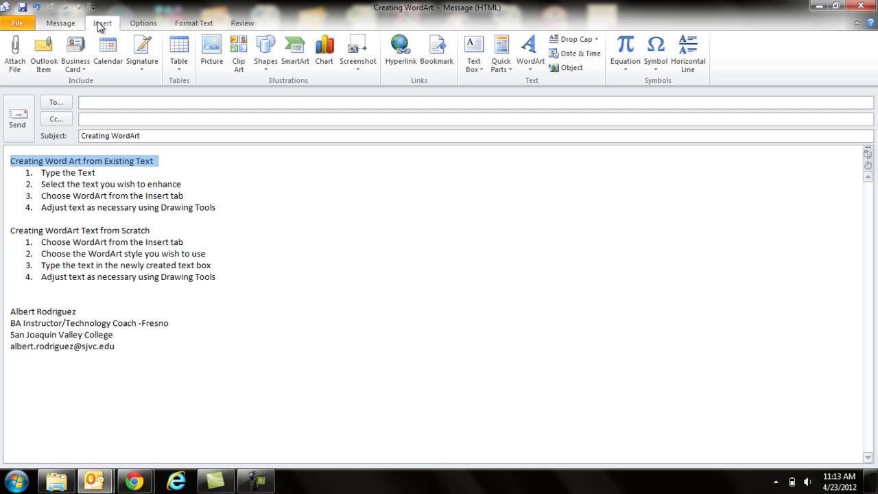
click(537, 79)
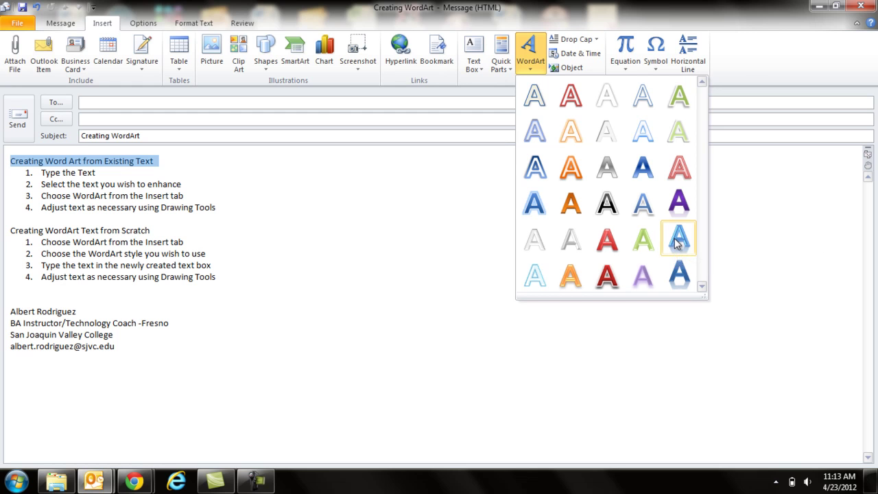
click(677, 238)
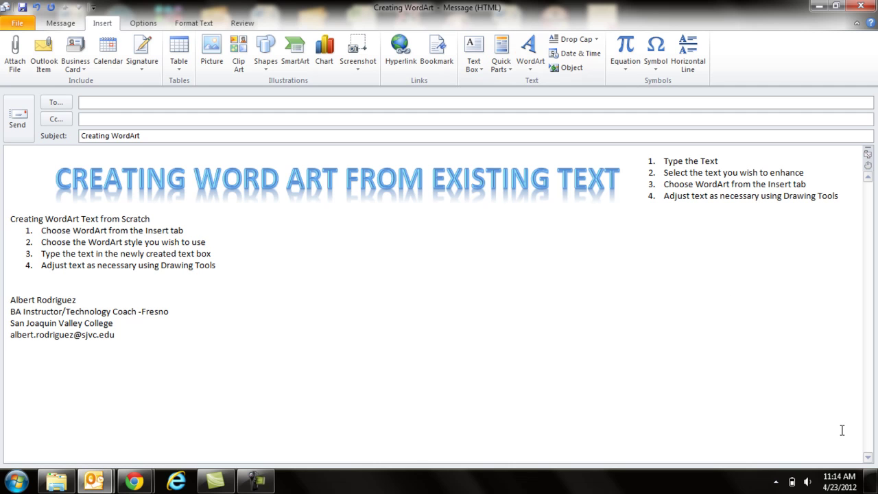
Undo the blue WordArt and restyle the heading as Fill - Red, Accent 2, Matte Bevel.
key(ctrl+z)
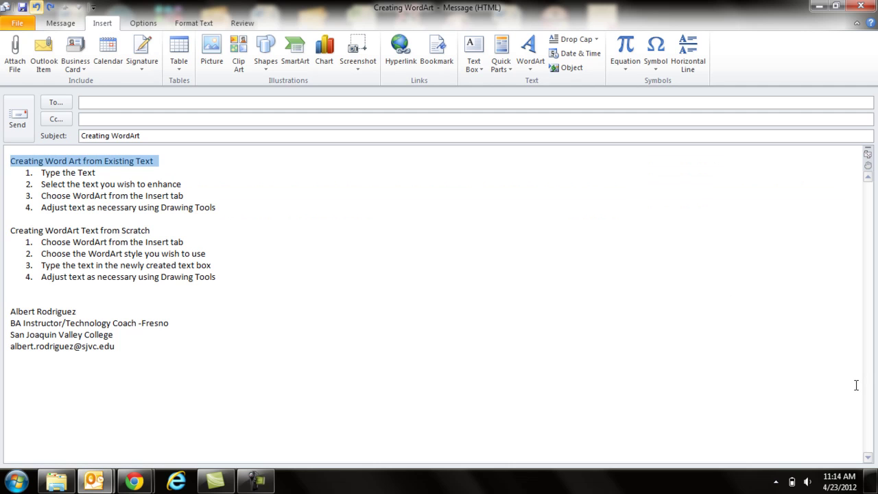
key(alt+n)
key(w)
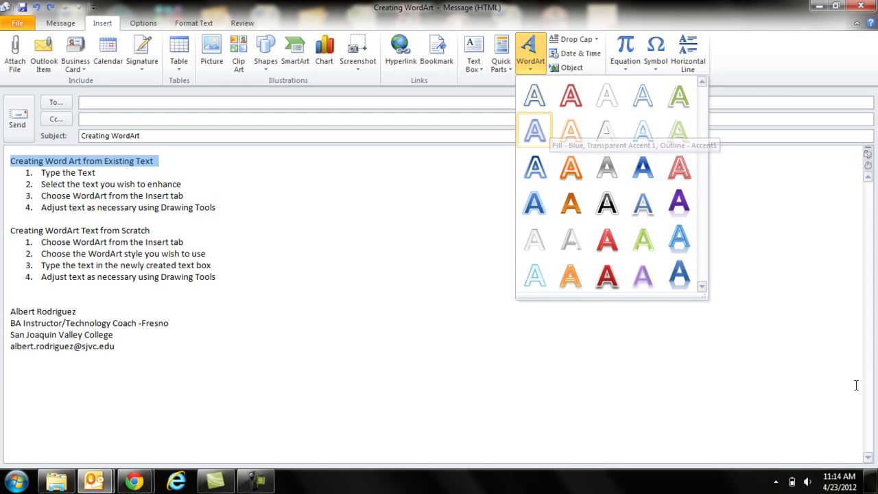
key(Down)
key(Right)
key(Down)
key(Down)
key(Right)
key(Down)
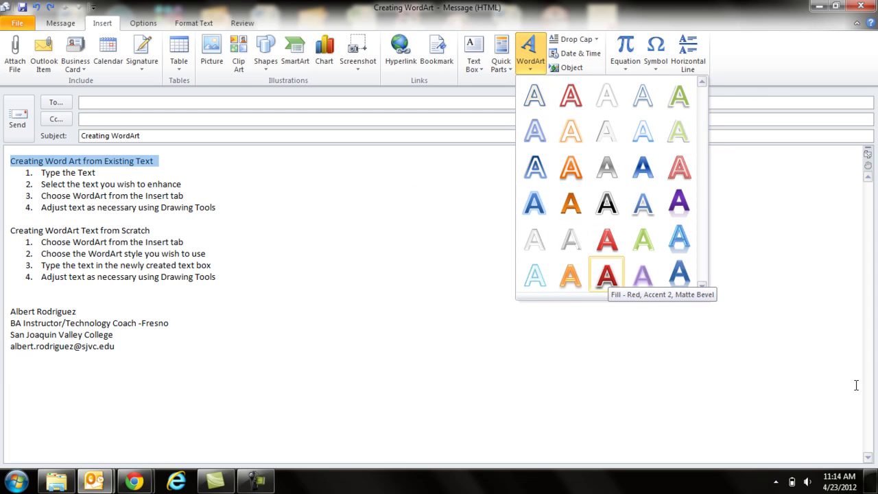
key(Return)
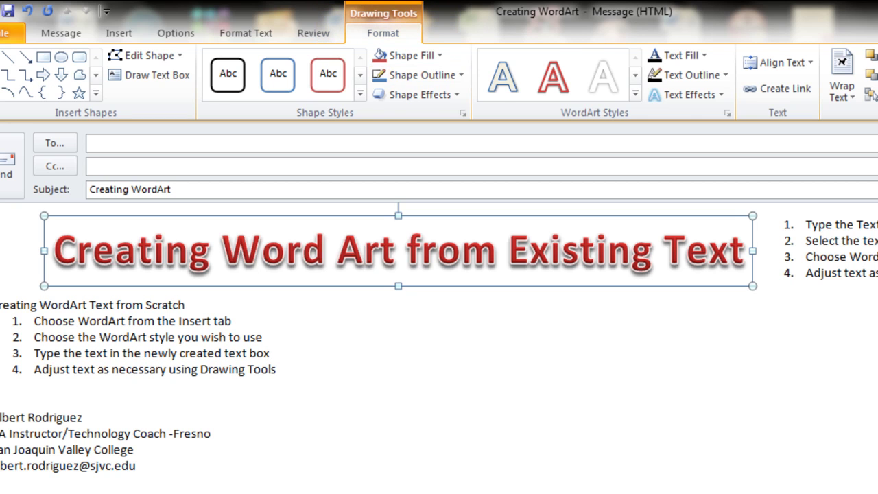
key(Escape)
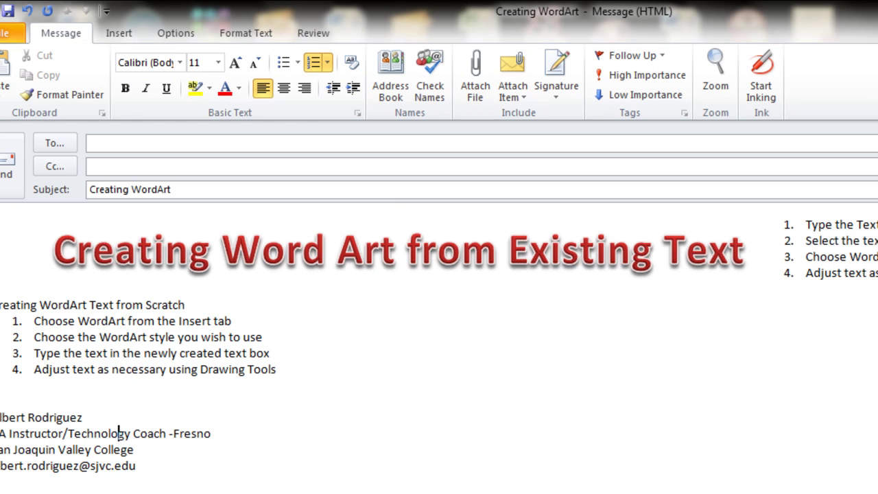
mouse_move(141, 466)
mouse_down()
mouse_move(4, 466)
mouse_move(4, 292)
mouse_up()
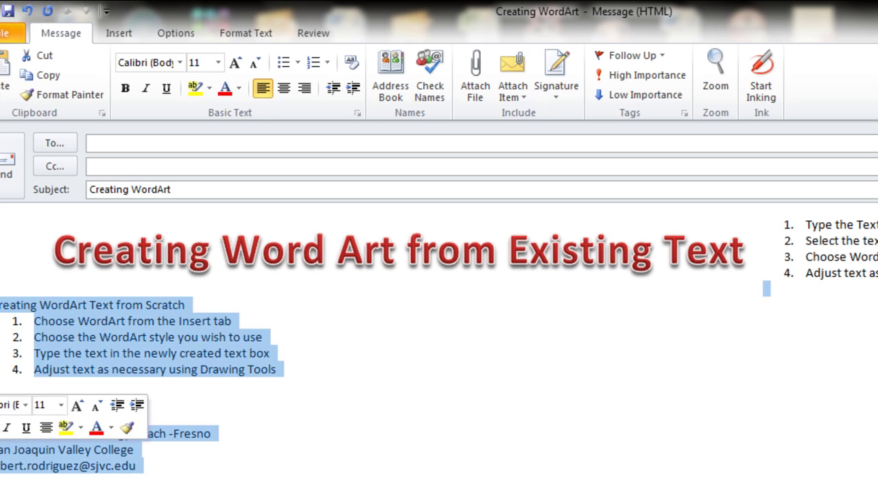
click(110, 353)
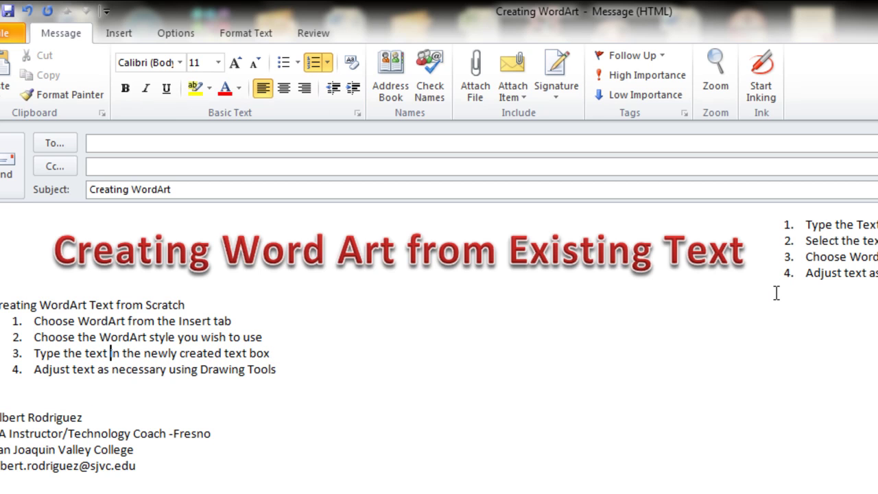
click(652, 229)
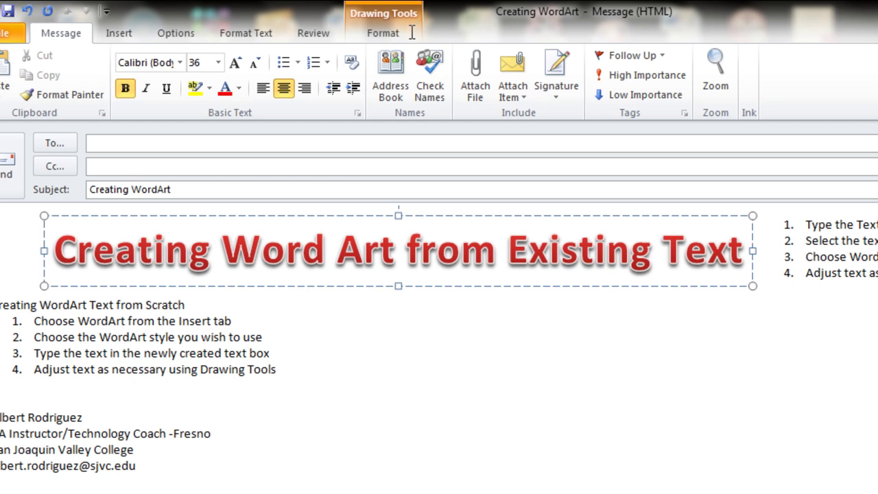
click(409, 34)
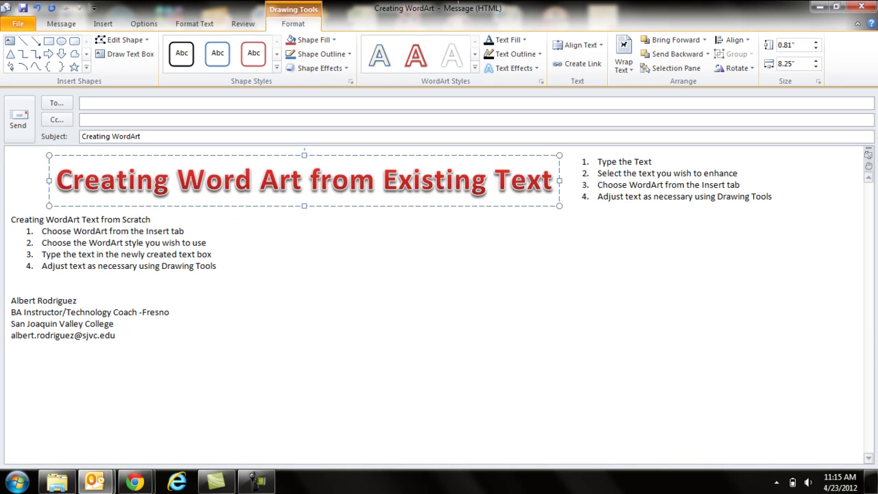
Select the red WordArt heading and preview wrapping options, leaving it in line with text.
mouse_move(238, 168)
mouse_down()
mouse_move(447, 287)
mouse_move(495, 190)
mouse_move(771, 198)
mouse_up()
click(398, 178)
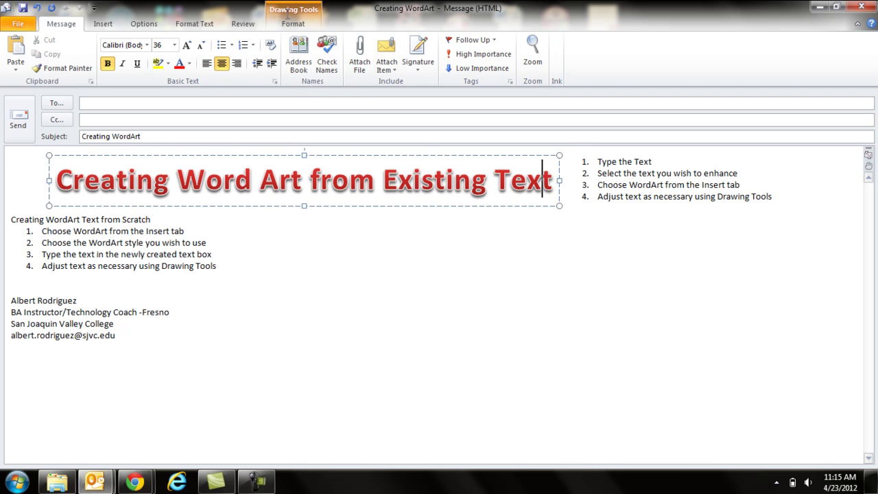
click(287, 14)
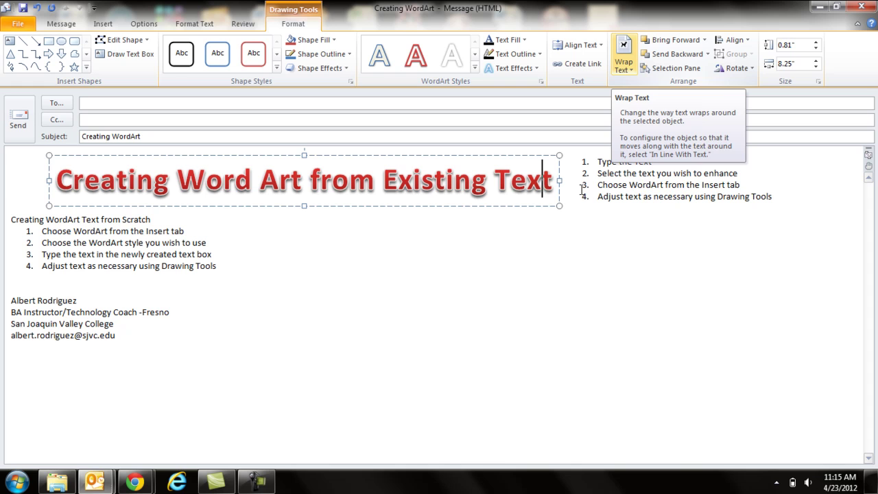
key(alt+j)
key(d)
key(t)
key(w)
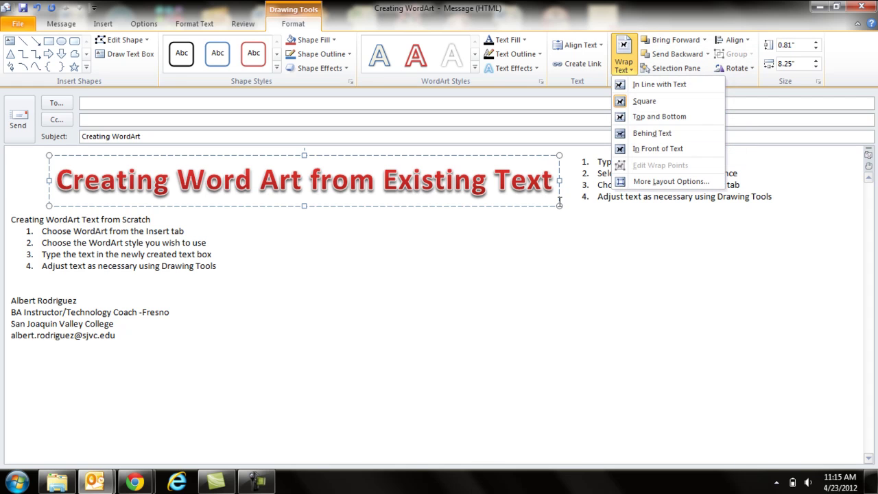
key(Down)
key(Down)
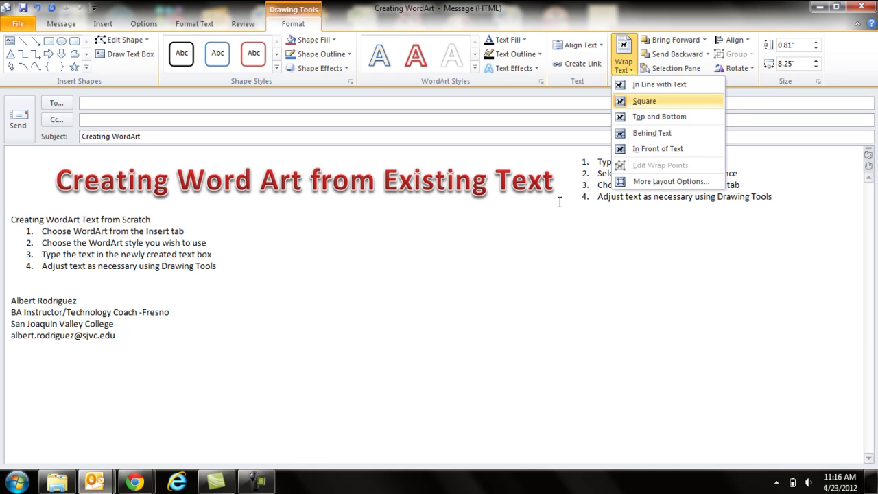
key(Up)
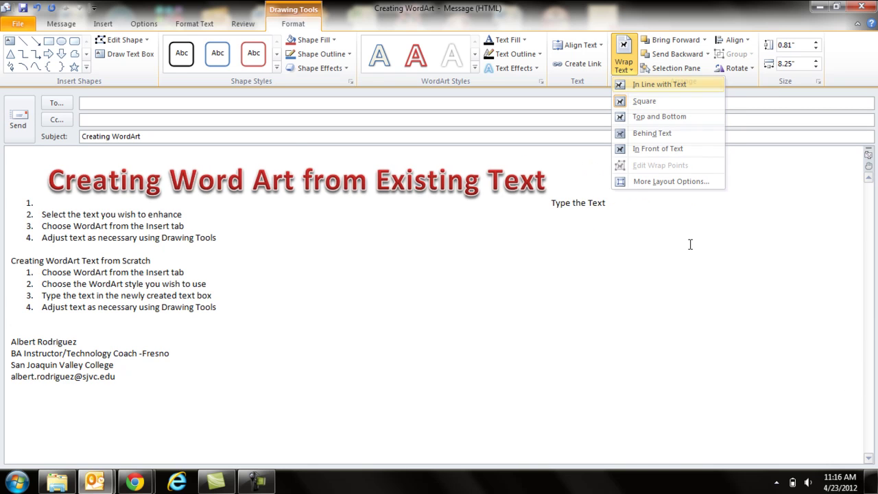
key(Return)
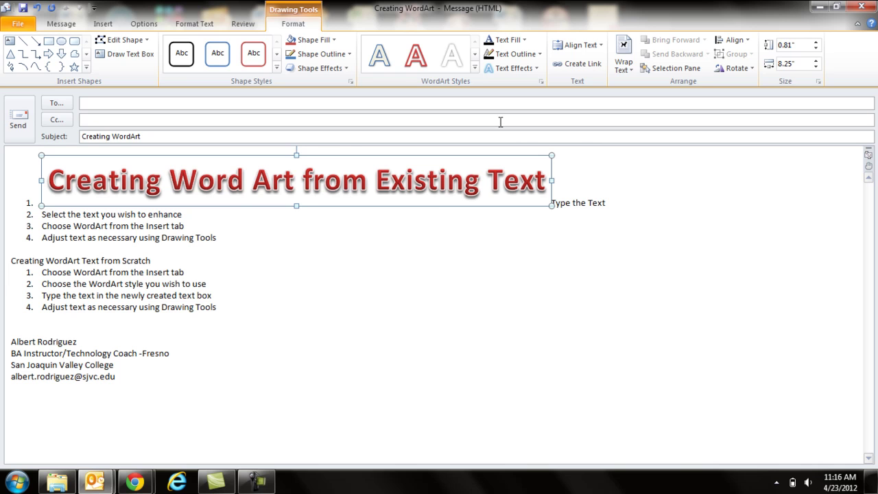
Set the heading's text wrapping to Top and Bottom so the steps sit beneath it.
click(619, 67)
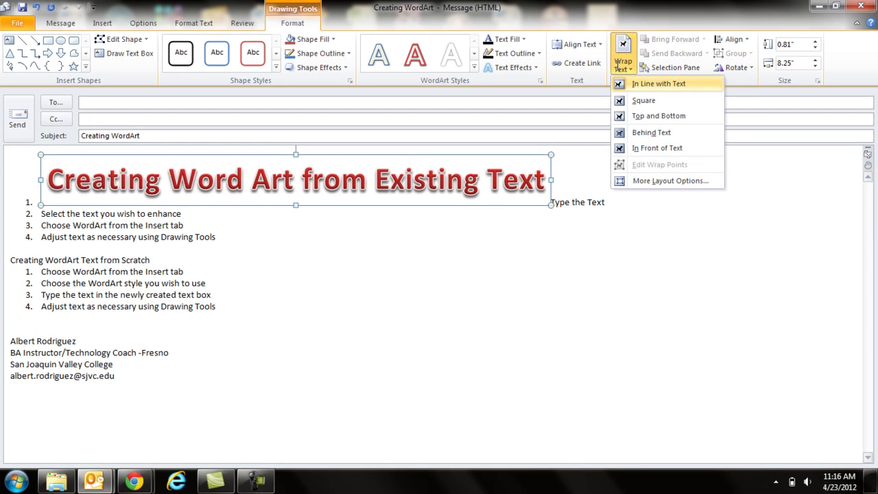
click(659, 116)
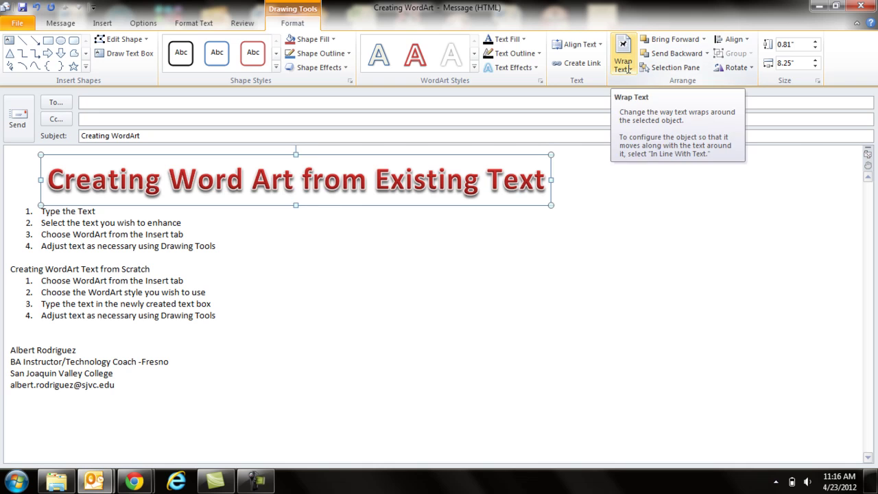
click(628, 70)
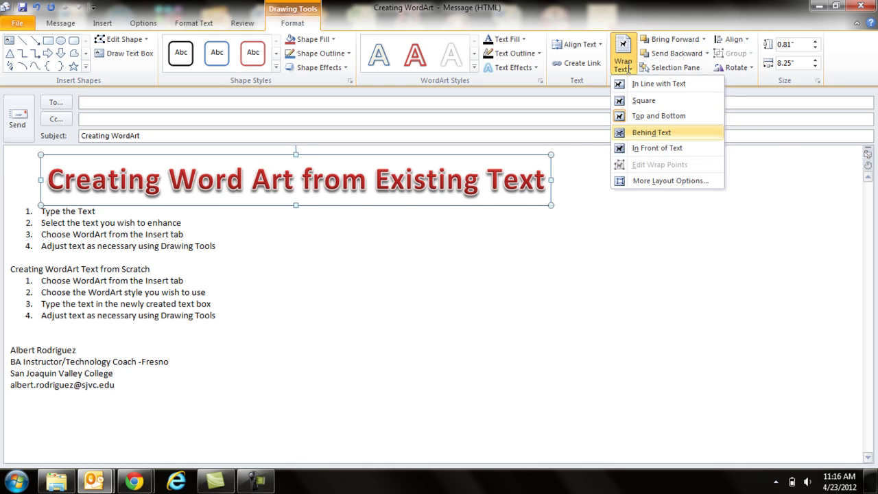
key(Down)
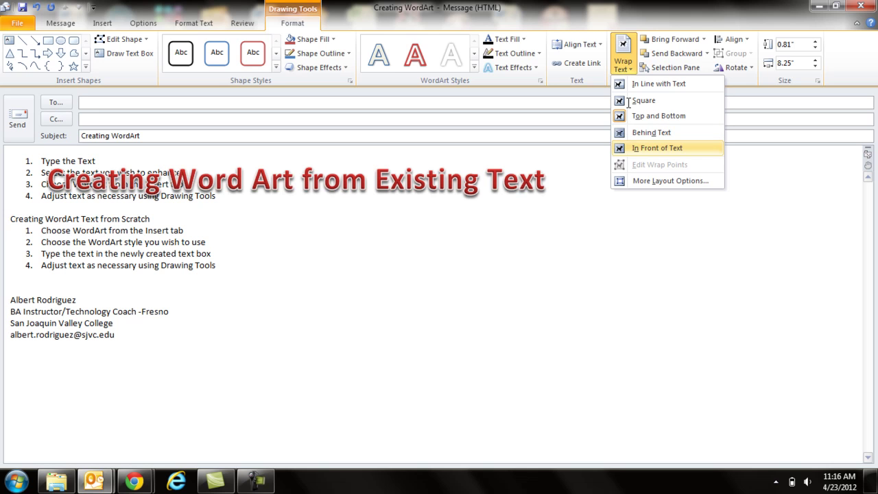
key(Down)
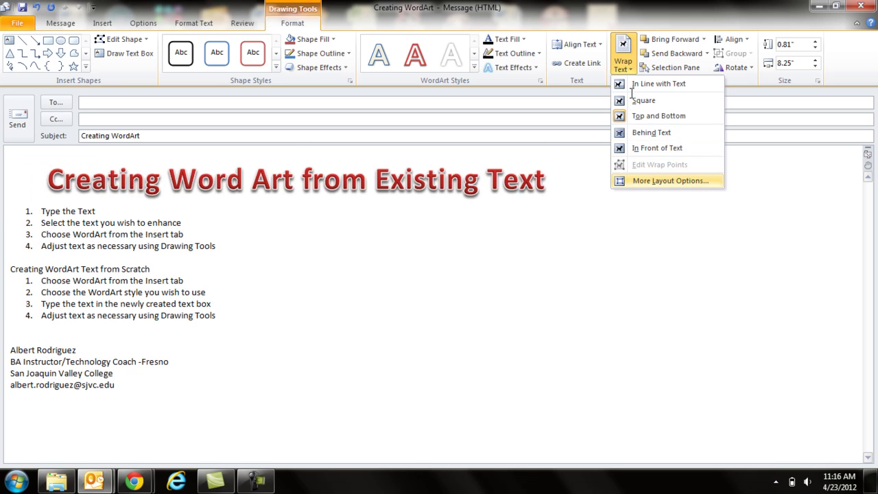
key(Up)
key(Up)
key(Up)
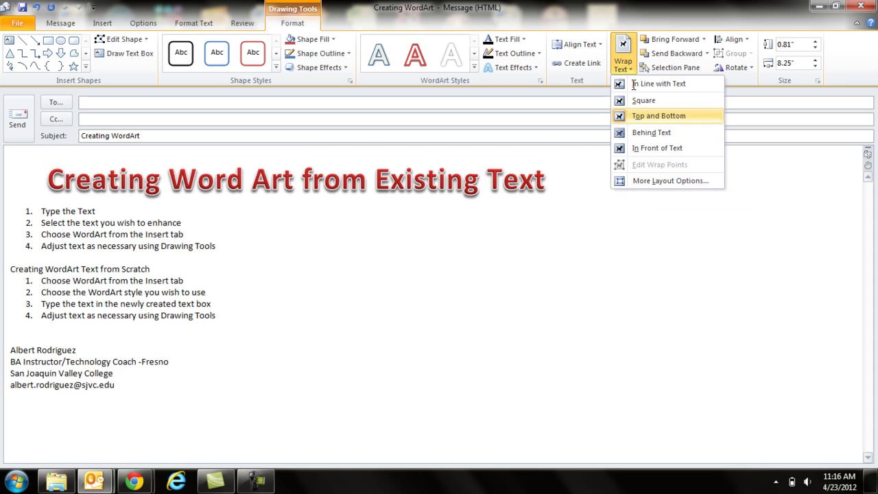
key(Return)
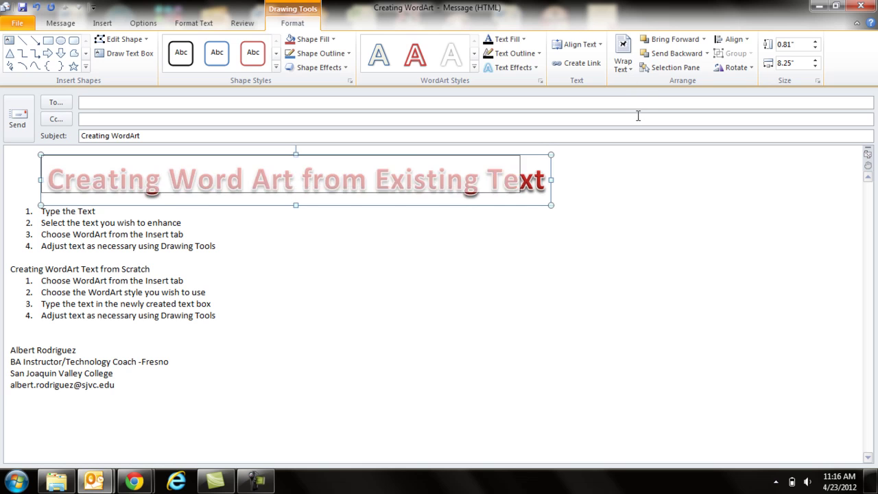
Undo and redo the WordArt resize, then drag the heading into the signature block.
key(ctrl+z)
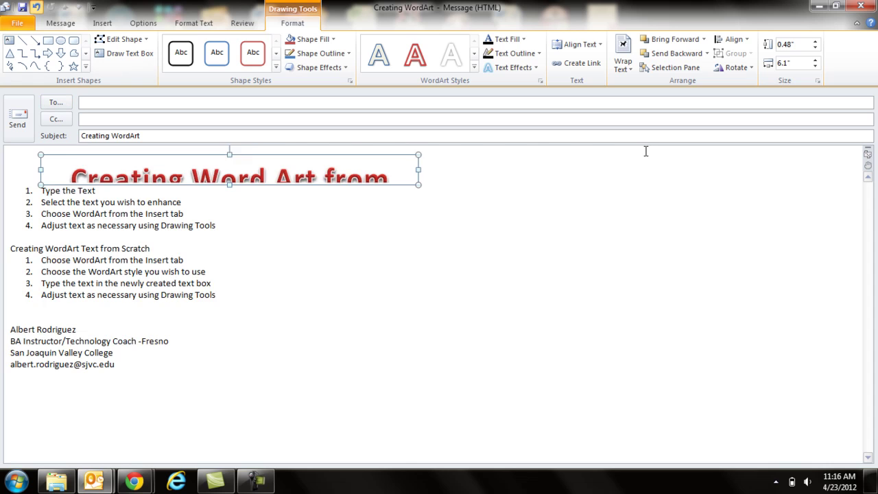
key(ctrl+y)
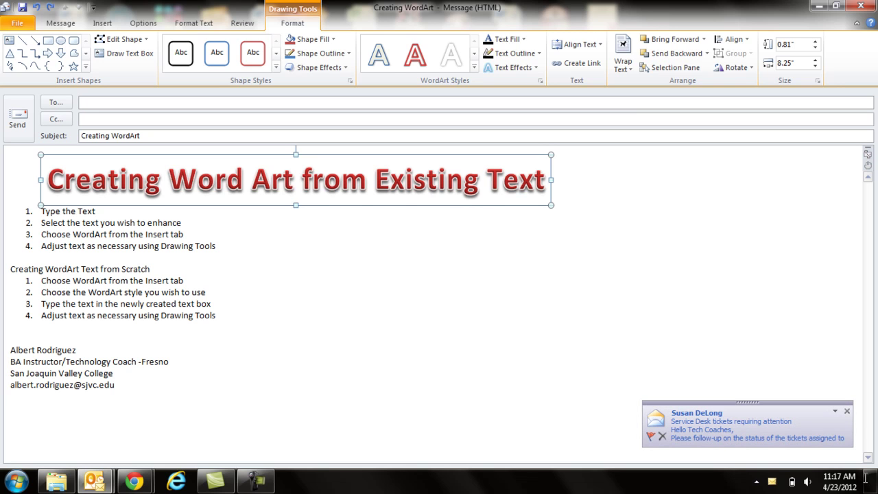
drag(521, 180, 699, 417)
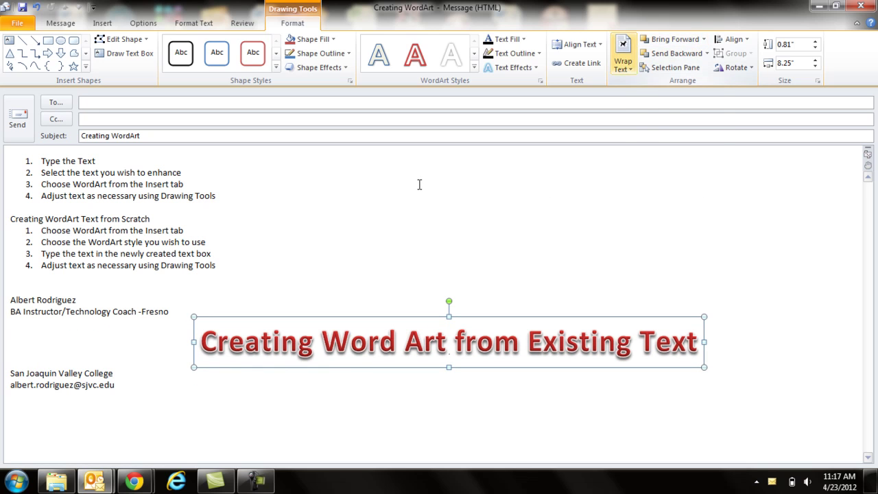
Try in-line wrapping, undo it, and paste the title WordArt at the message start.
click(622, 59)
click(648, 84)
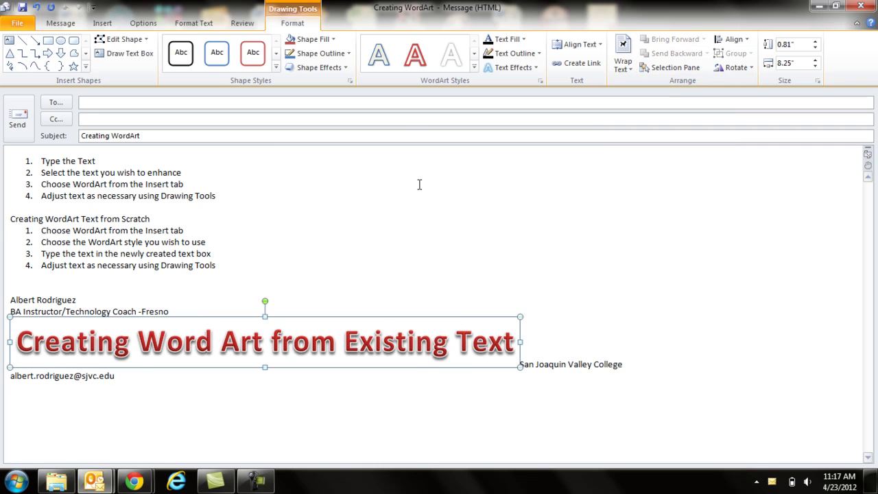
key(Escape)
key(Up)
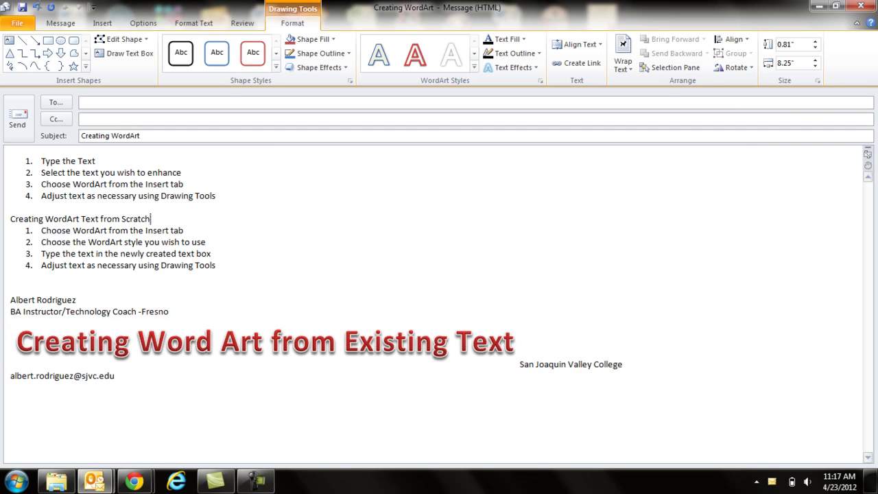
key(ctrl+z)
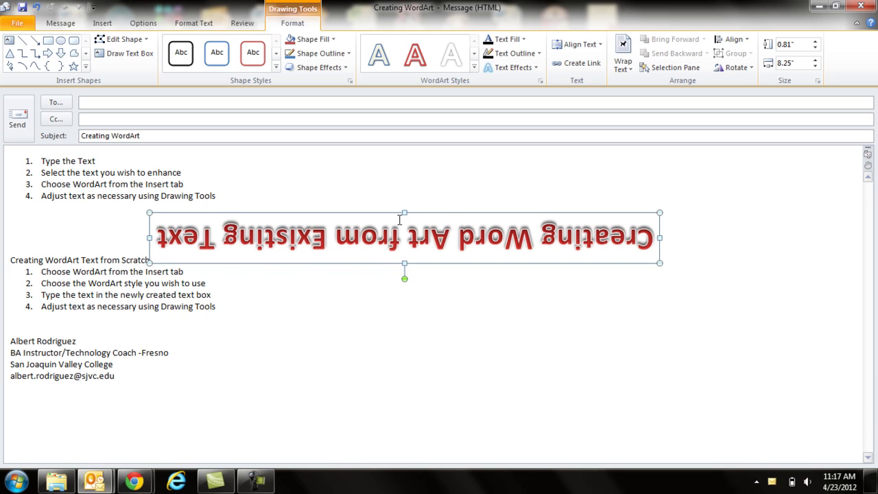
key(Escape)
key(Left)
key(Left)
key(Left)
key(Left)
key(Left)
key(Left)
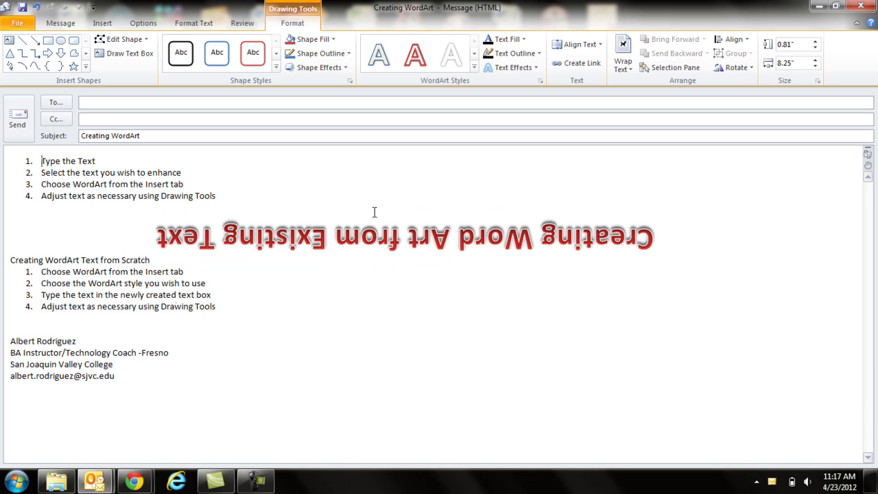
key(ctrl+v)
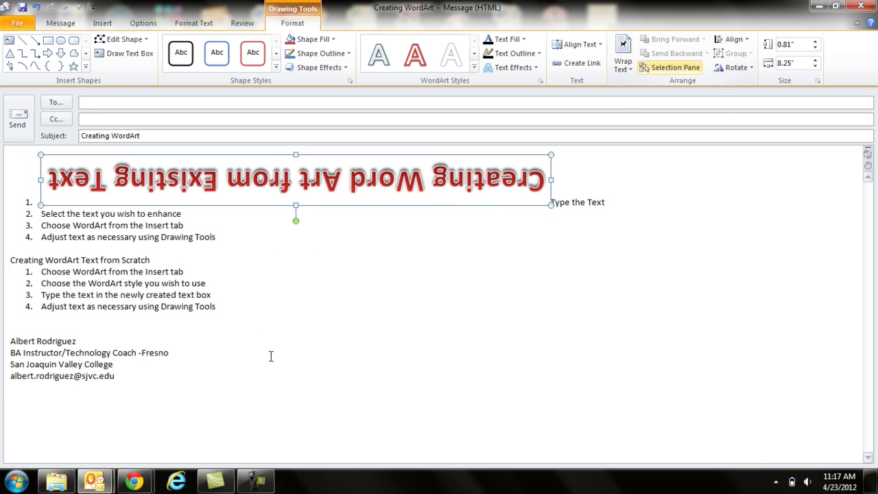
Try Square wrapping on the upside-down title, then apply Top and Bottom wrapping.
key(Return)
key(Down)
key(Down)
key(Down)
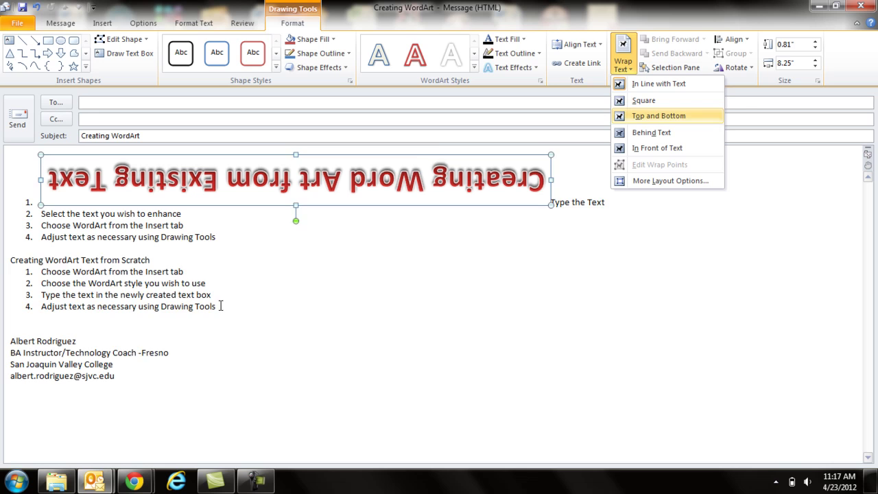
key(Return)
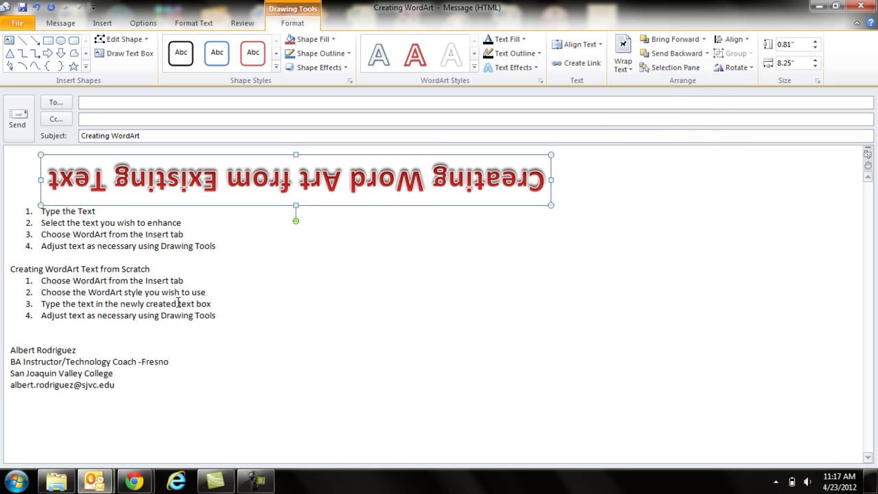
key(Return)
key(Down)
key(Return)
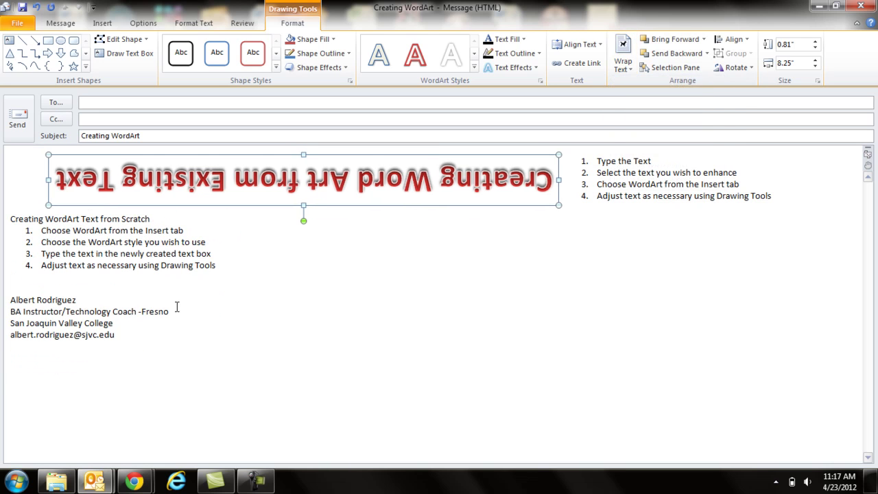
key(Return)
key(Down)
key(Down)
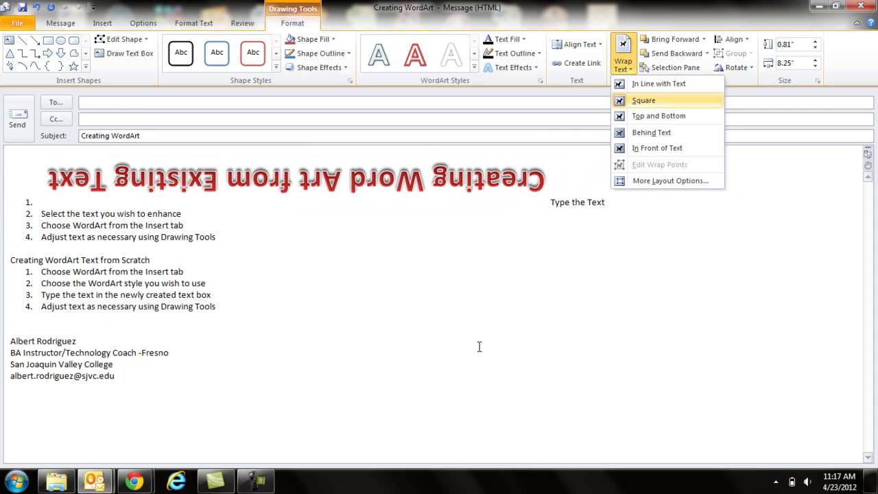
key(Down)
key(Return)
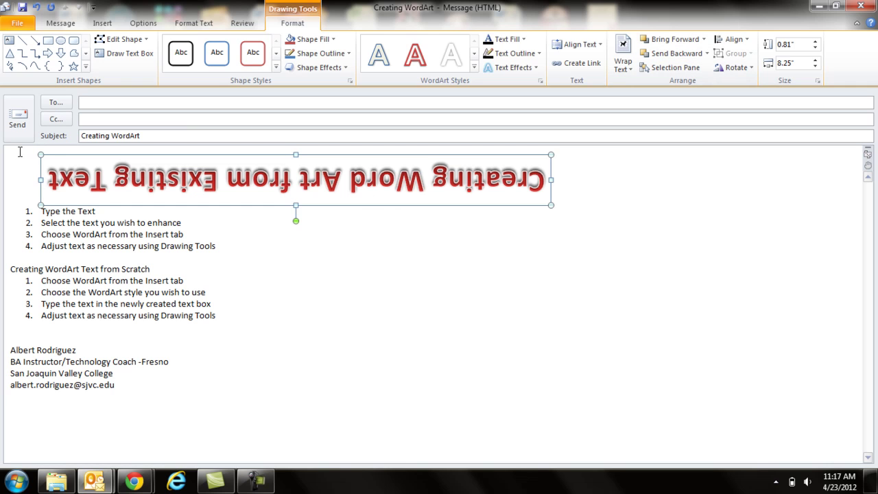
Add two blank unnumbered lines after the second list, above the signature.
click(160, 250)
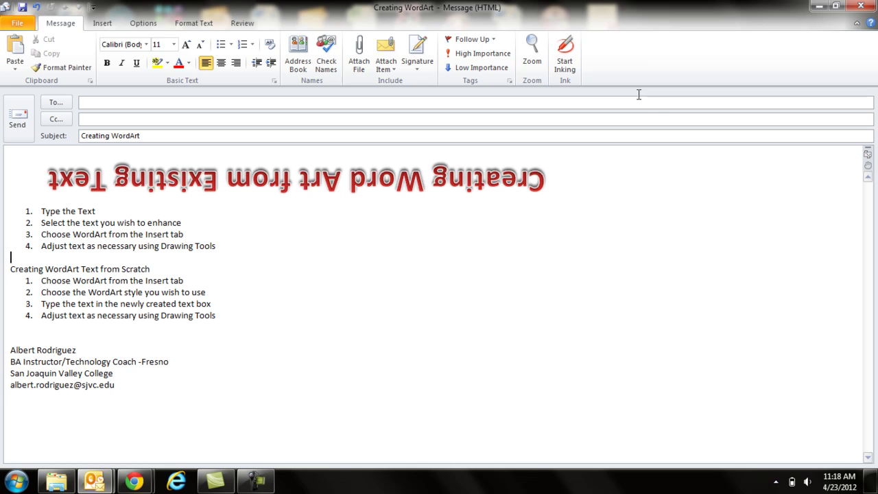
key(Down)
key(Down)
key(Down)
key(End)
key(Return)
key(Return)
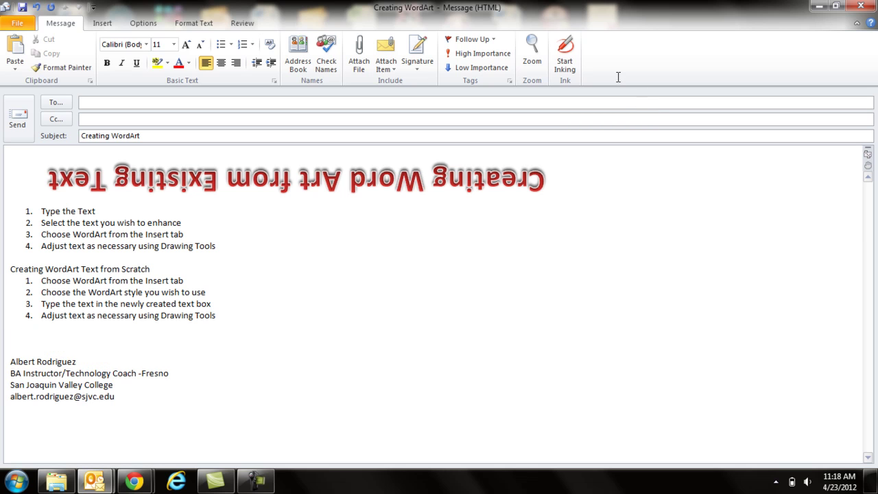
key(Return)
key(Return)
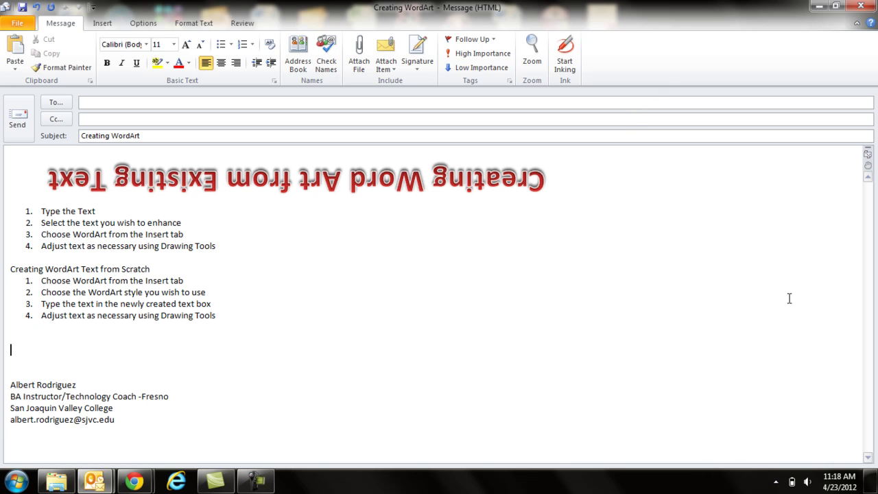
scroll(673, 81, down, 1)
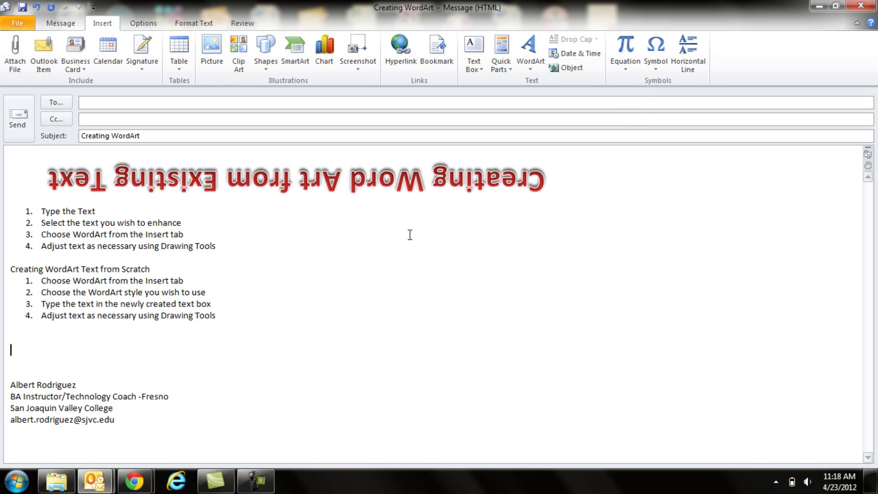
Insert a new WordArt in the blue reflected style above the signature.
click(530, 54)
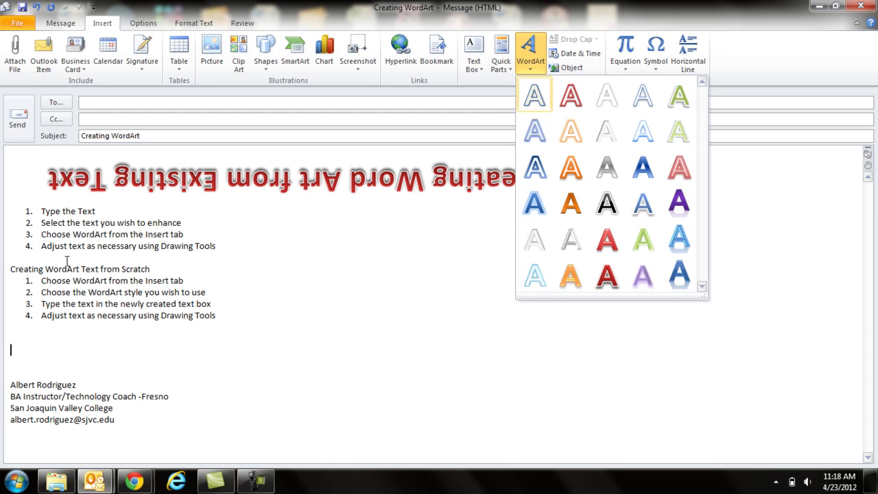
key(End)
key(Up)
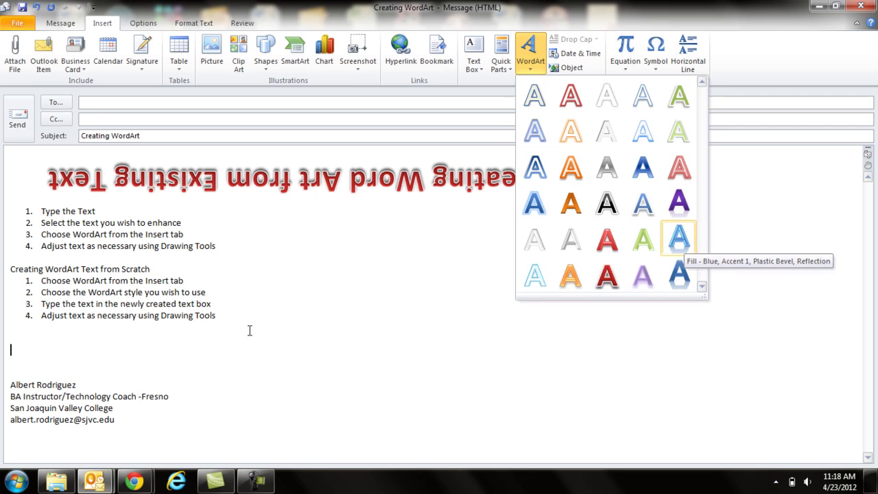
key(Return)
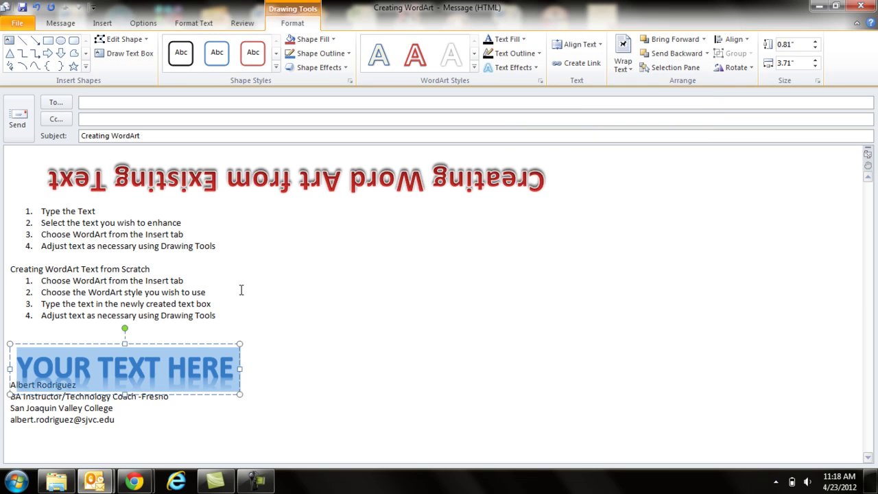
Replace the WordArt placeholder text with 'MY TEXT GOES HERE'.
text(MY TE)
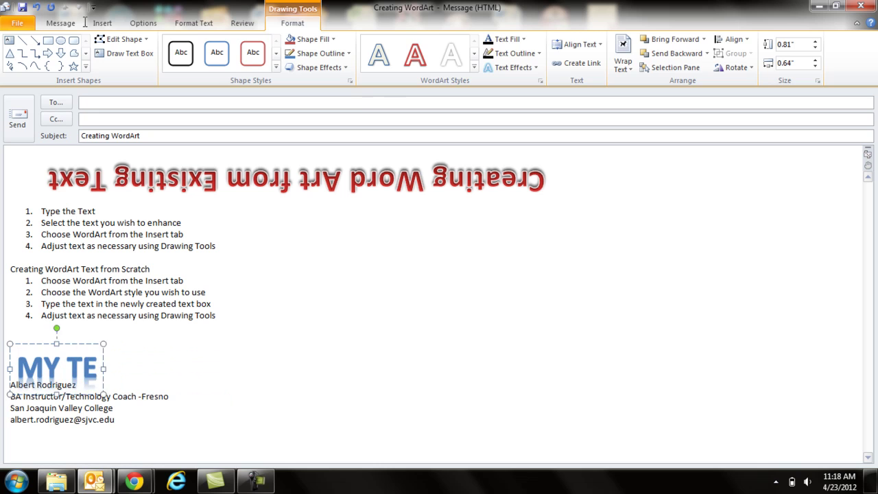
text(XT GOES)
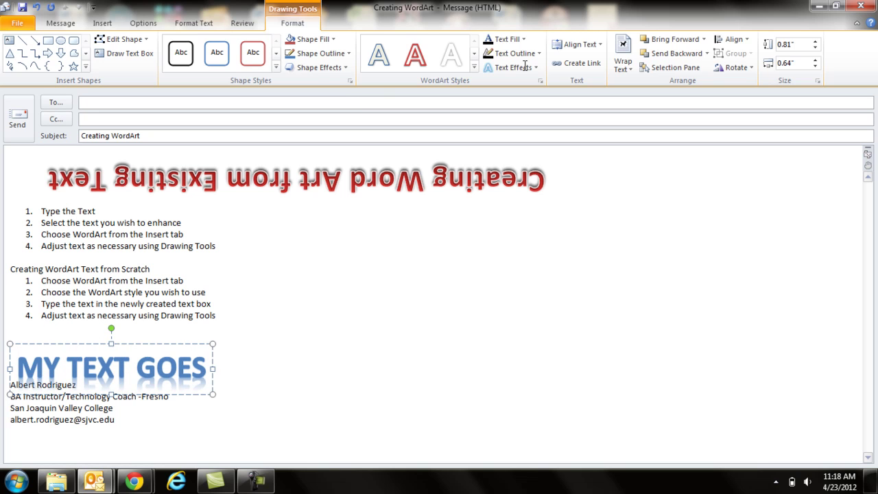
text( HERE)
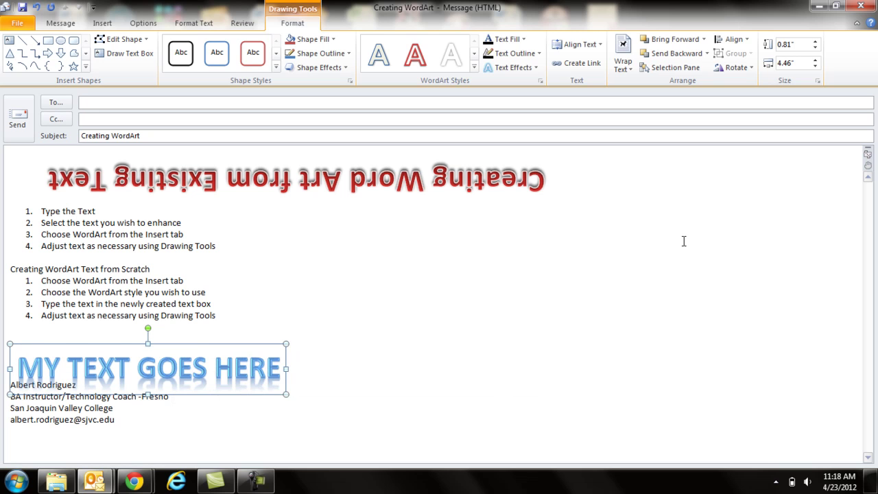
Left-align the blue WordArt and set its text wrapping to Top and Bottom.
key(ctrl+e)
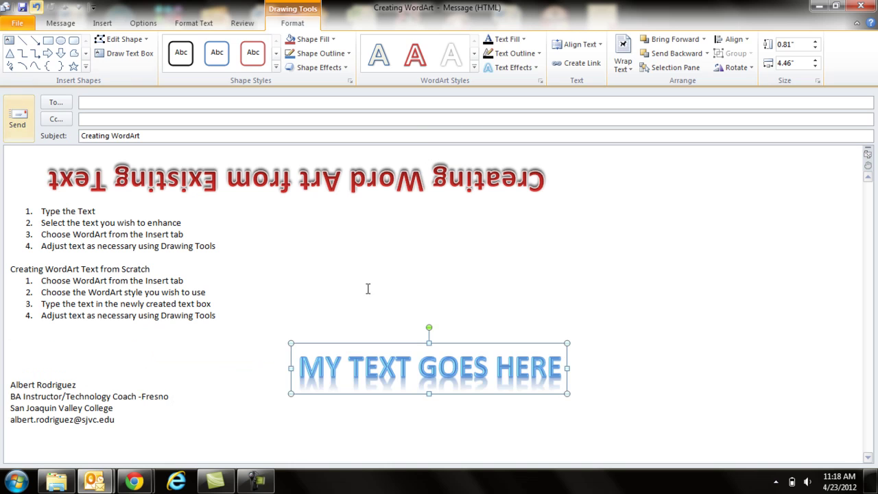
key(ctrl+l)
key(alt+j)
key(d)
key(t)
key(w)
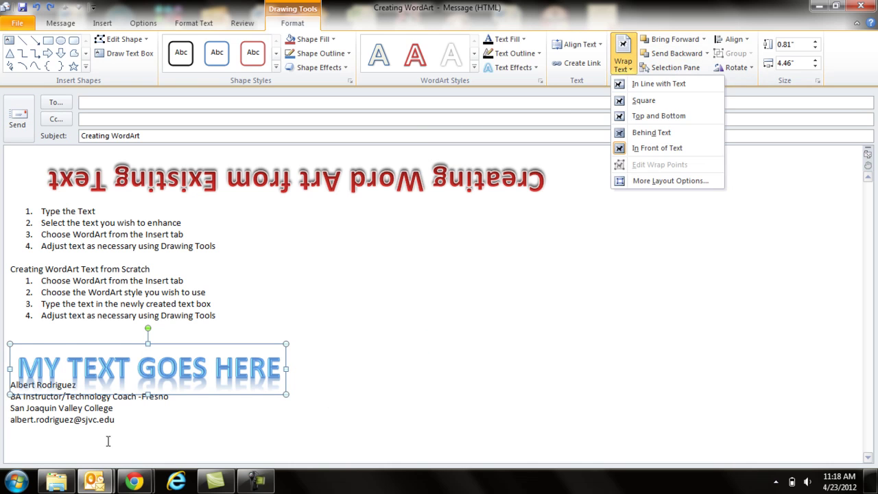
key(Down)
key(Down)
key(Down)
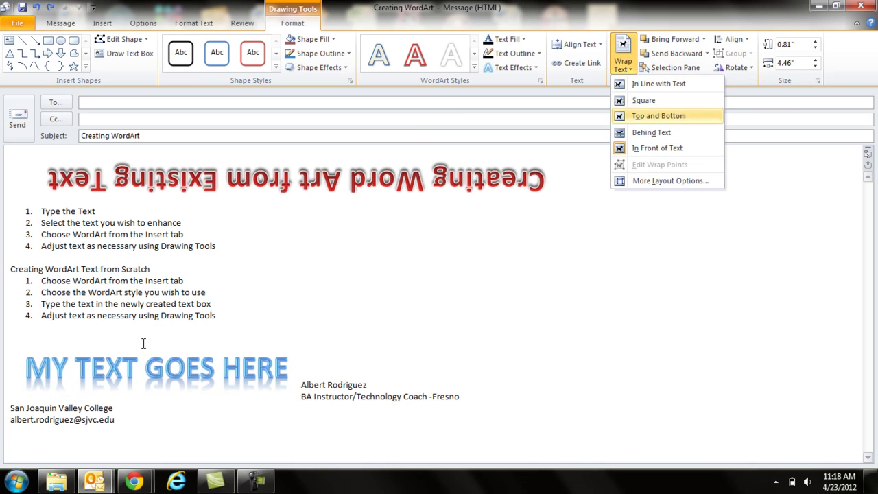
key(Return)
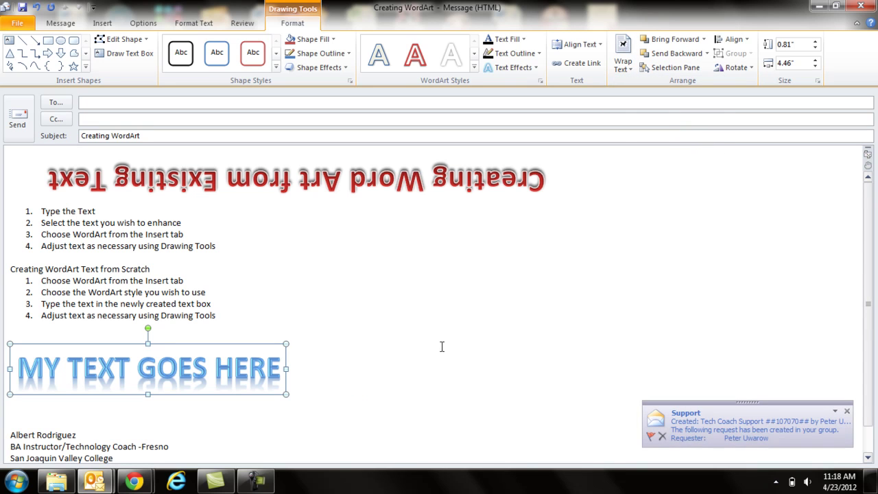
Preview other wrapping options without changing them, then leave the WordArt for the To field.
key(alt+j)
key(d)
key(t)
key(w)
key(Down)
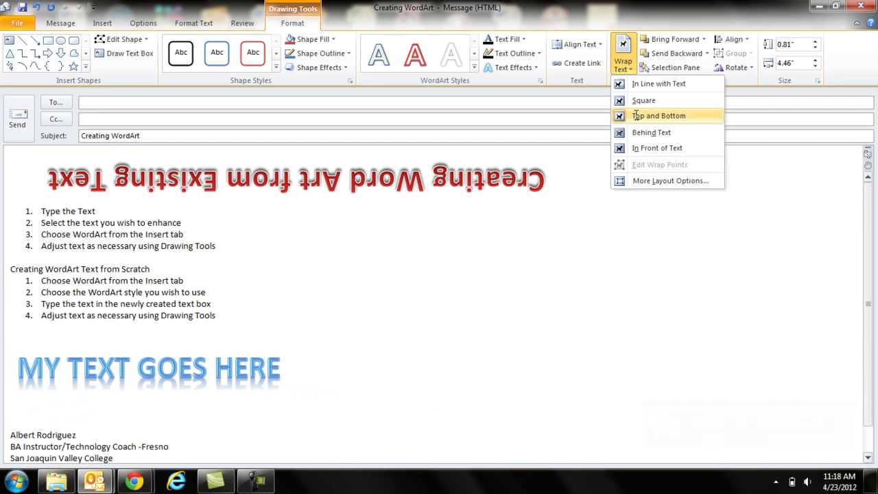
key(Down)
key(Down)
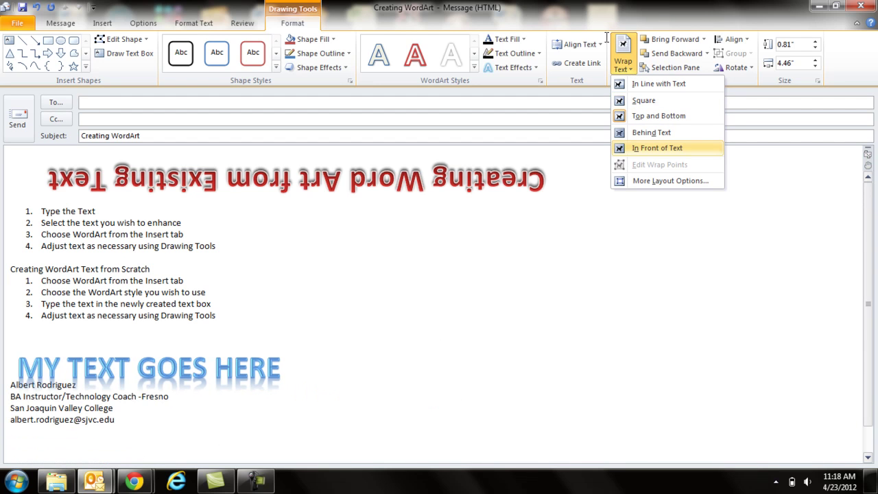
key(Escape)
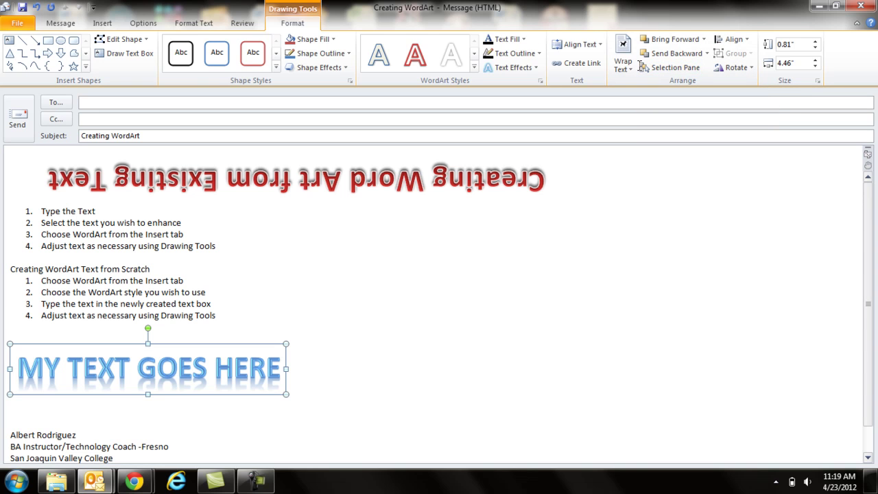
click(105, 235)
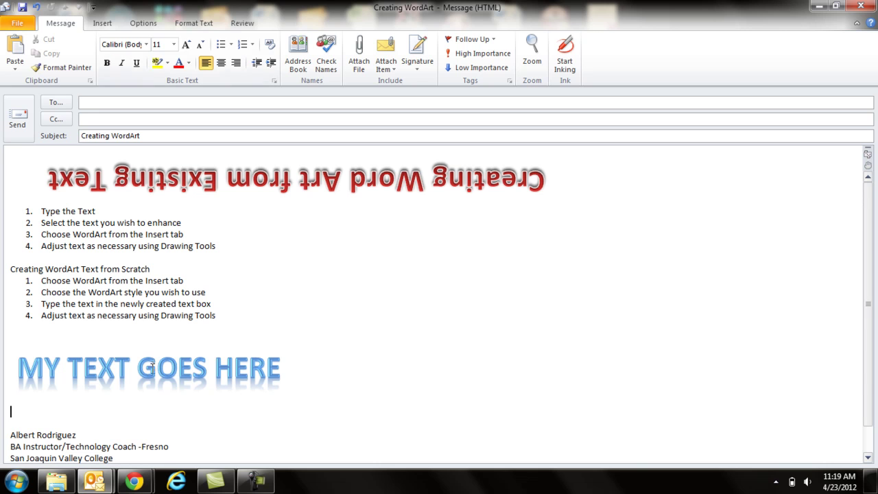
click(171, 103)
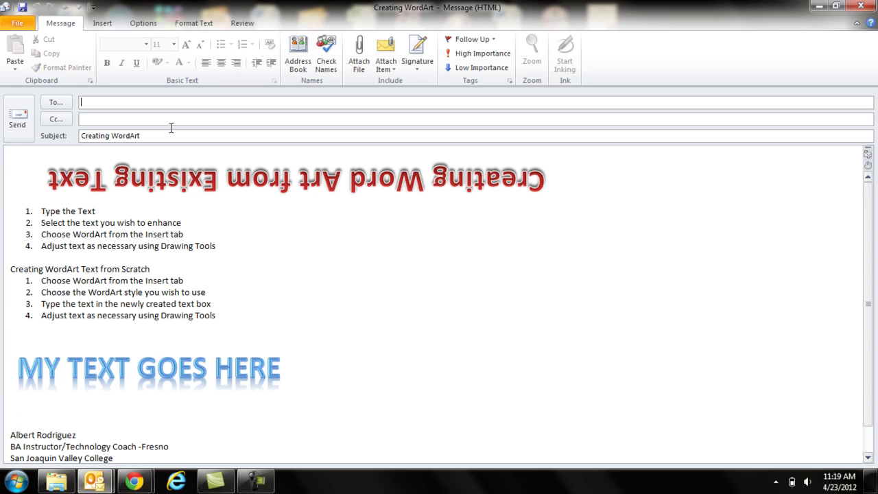